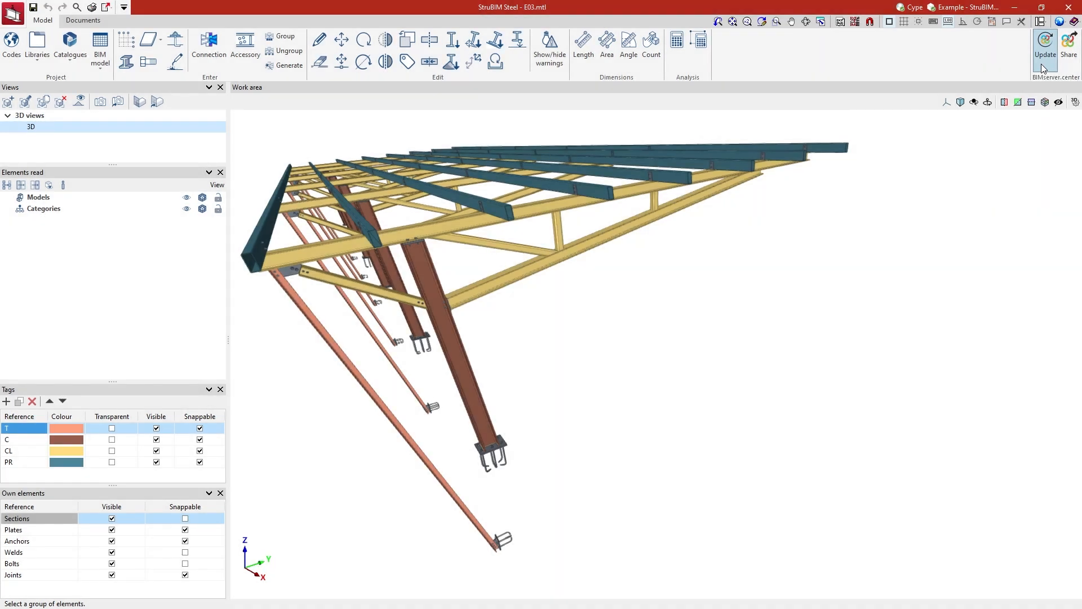
Start updating the BIM model and link it to the Example - StruBIM Steel project on BIMserver.center.
left_click(1042, 67)
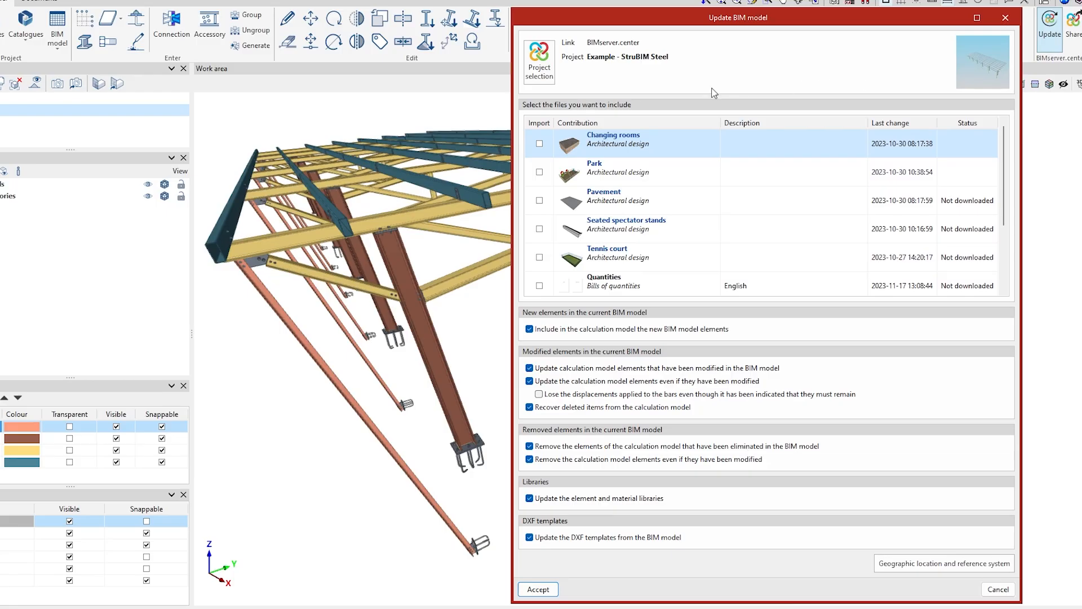
left_click(544, 82)
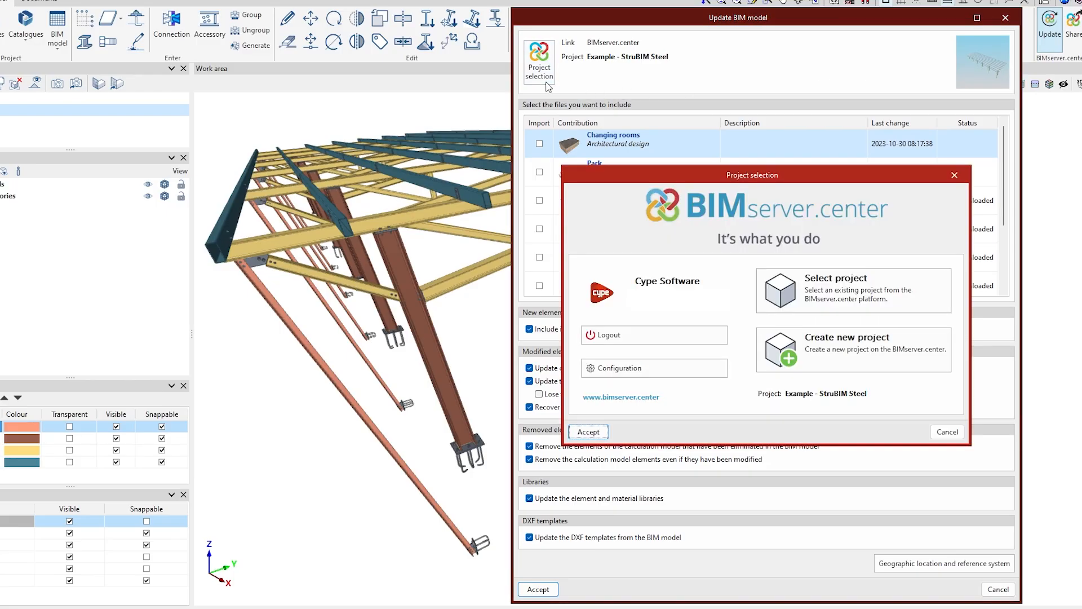
left_click(861, 305)
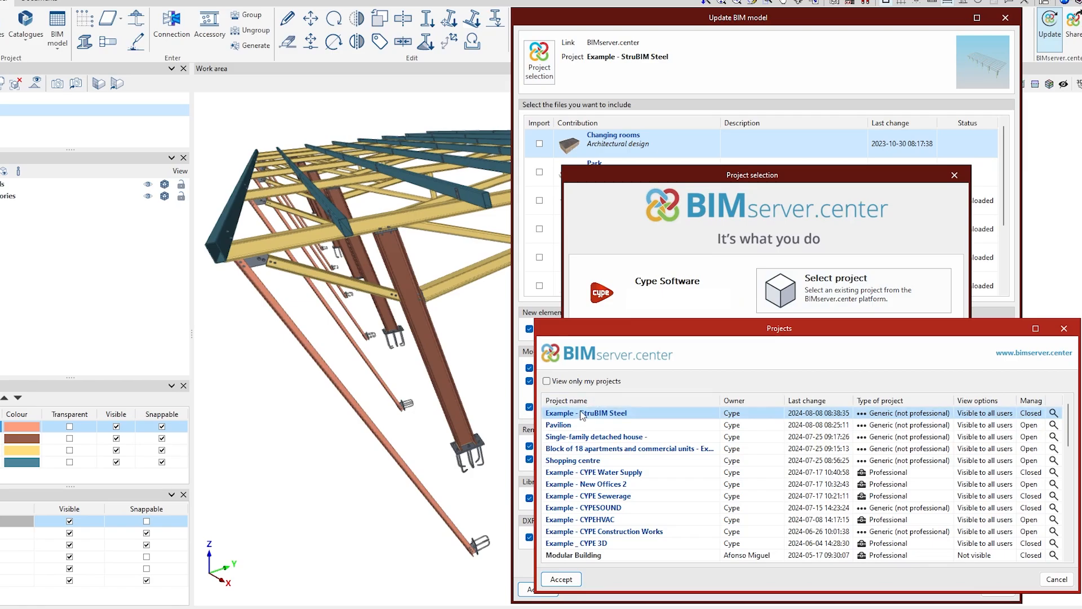
left_click(578, 580)
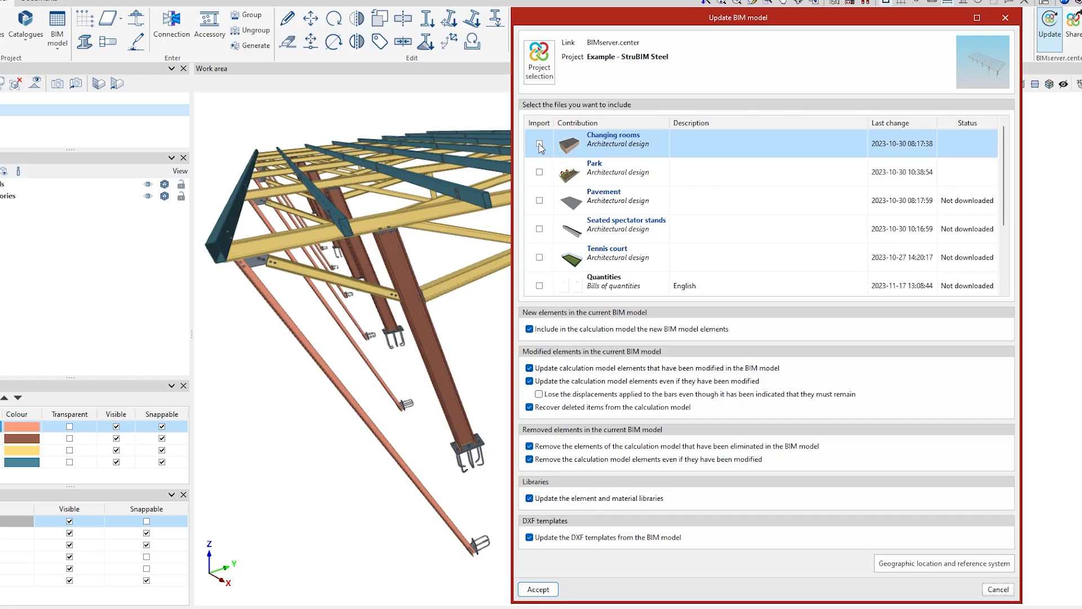
Include the Changing rooms, Park, Pavement, Seated spectator stands and Tennis court contributions in the import.
left_click(539, 172)
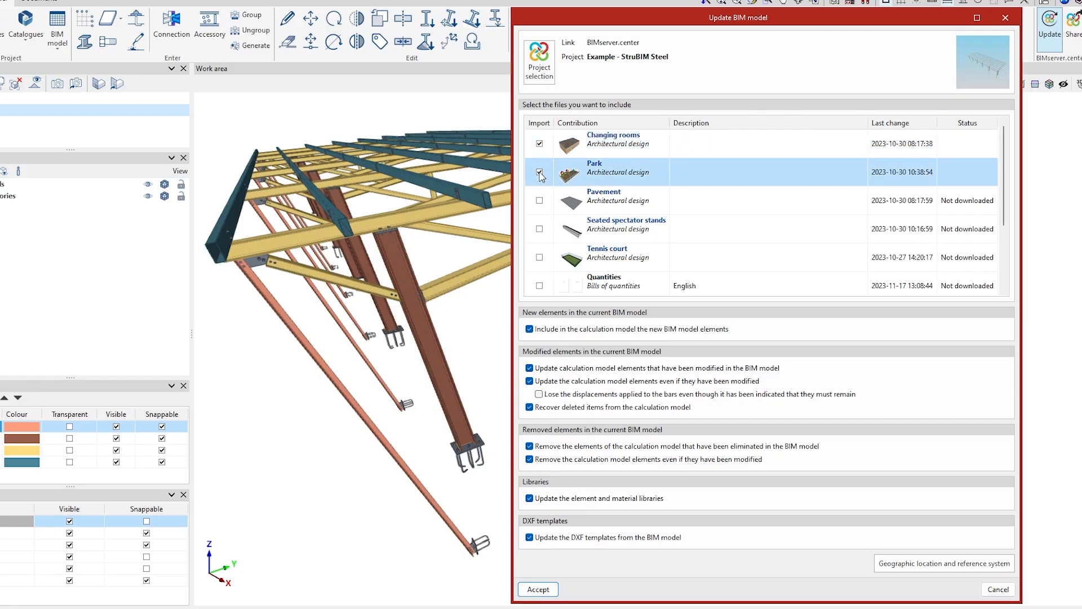
left_click(539, 200)
left_click(541, 230)
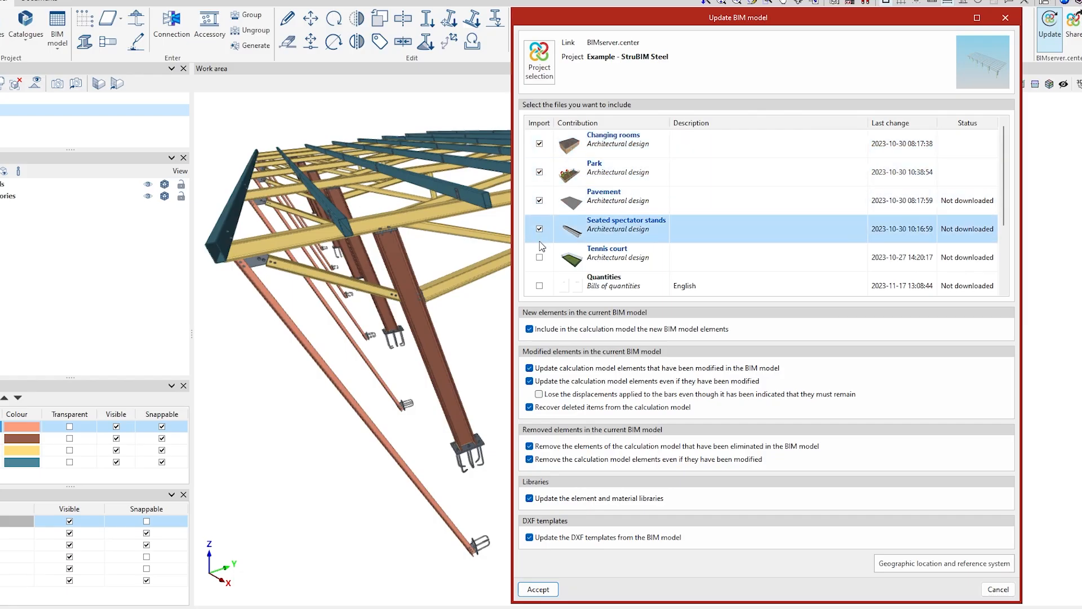
left_click(539, 257)
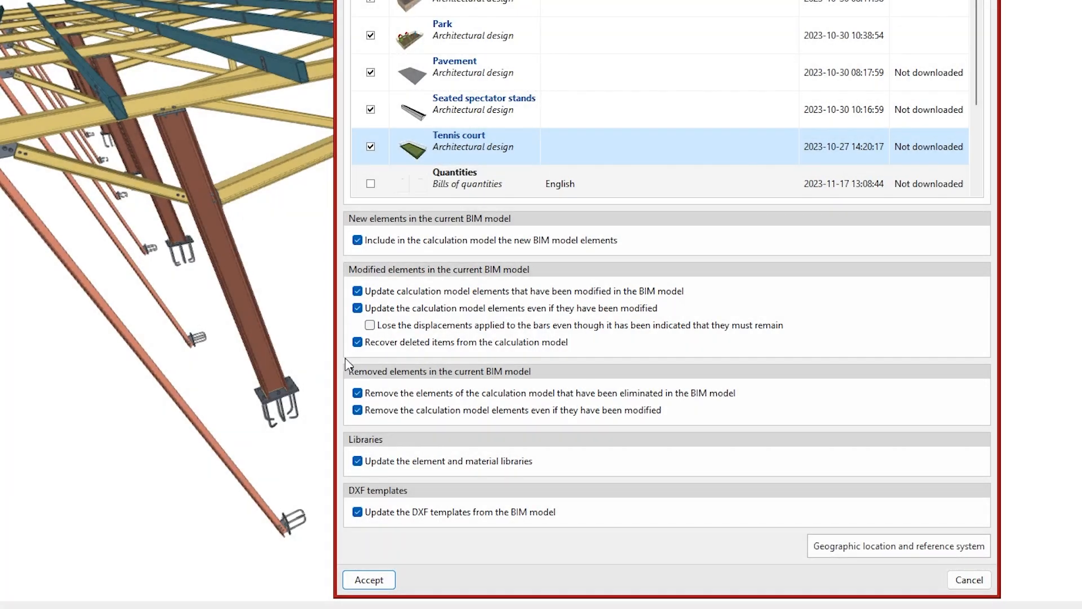
left_click(359, 245)
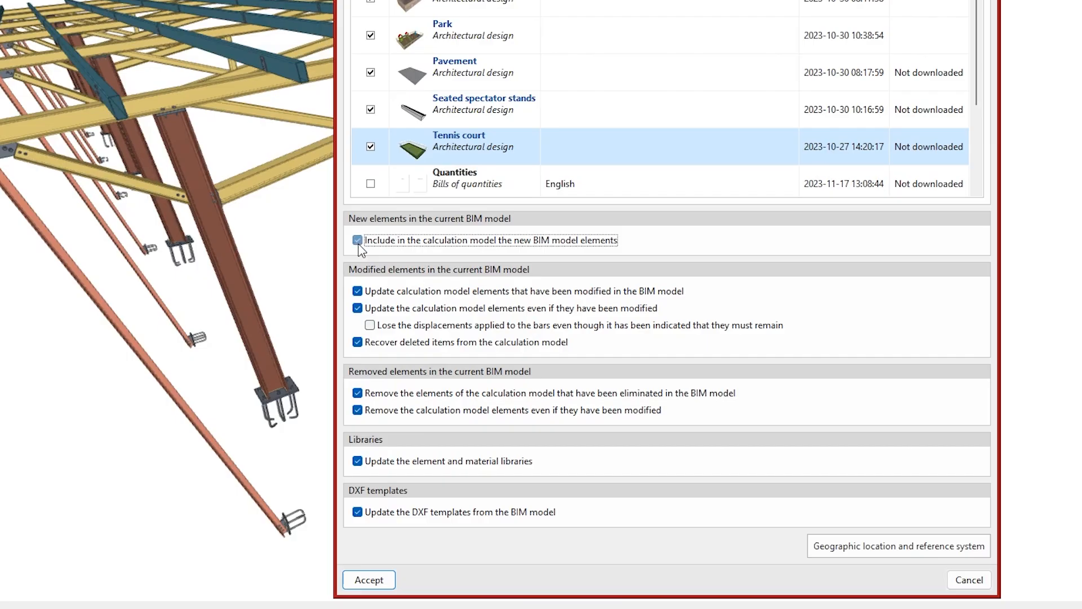
left_click(358, 292)
left_click(358, 292)
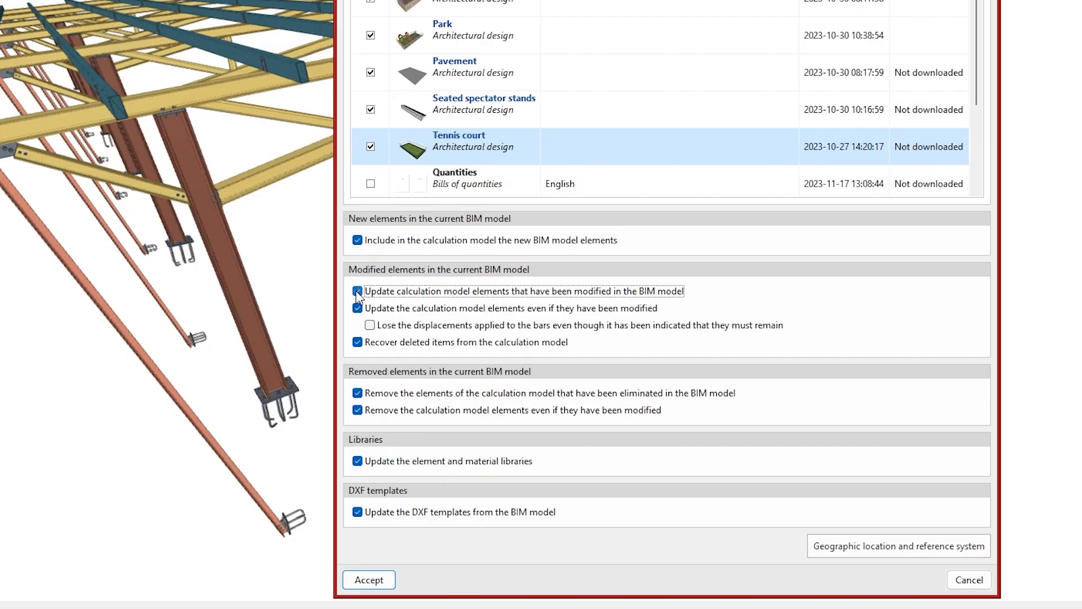
left_click(358, 393)
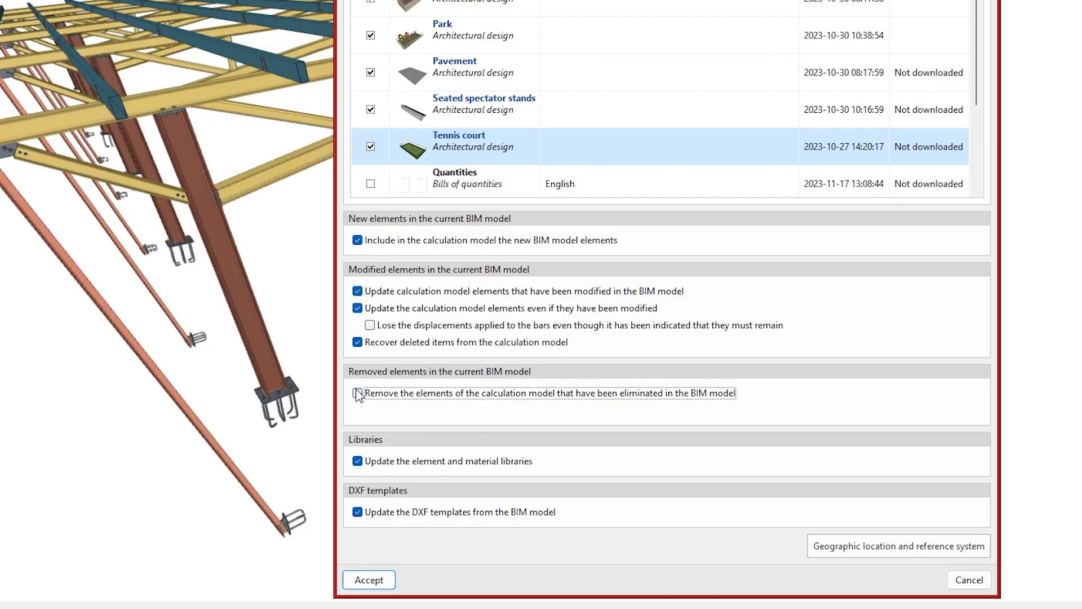
left_click(358, 393)
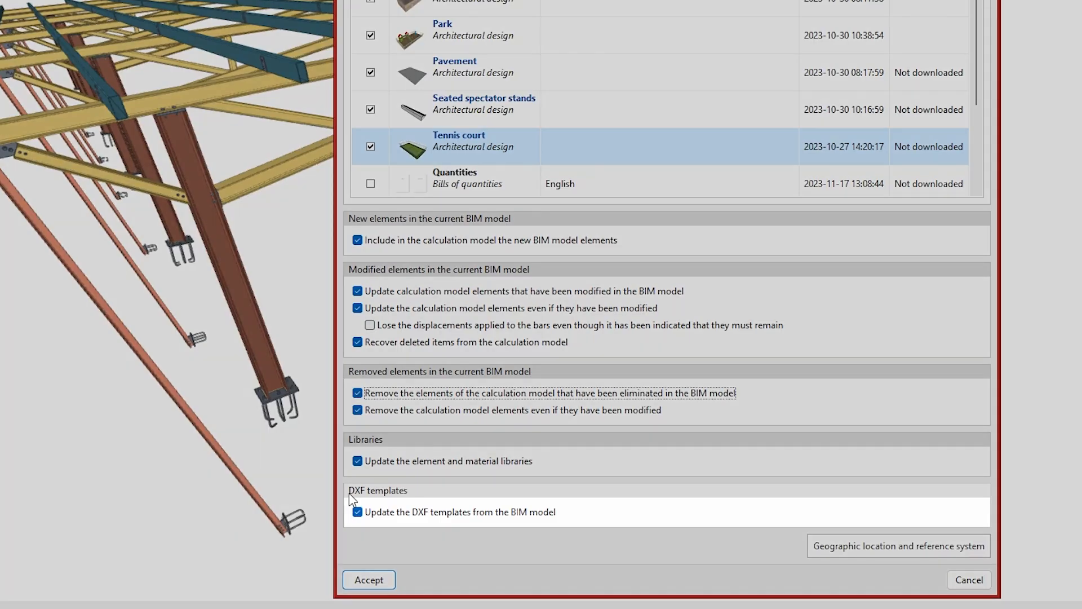
left_click(358, 512)
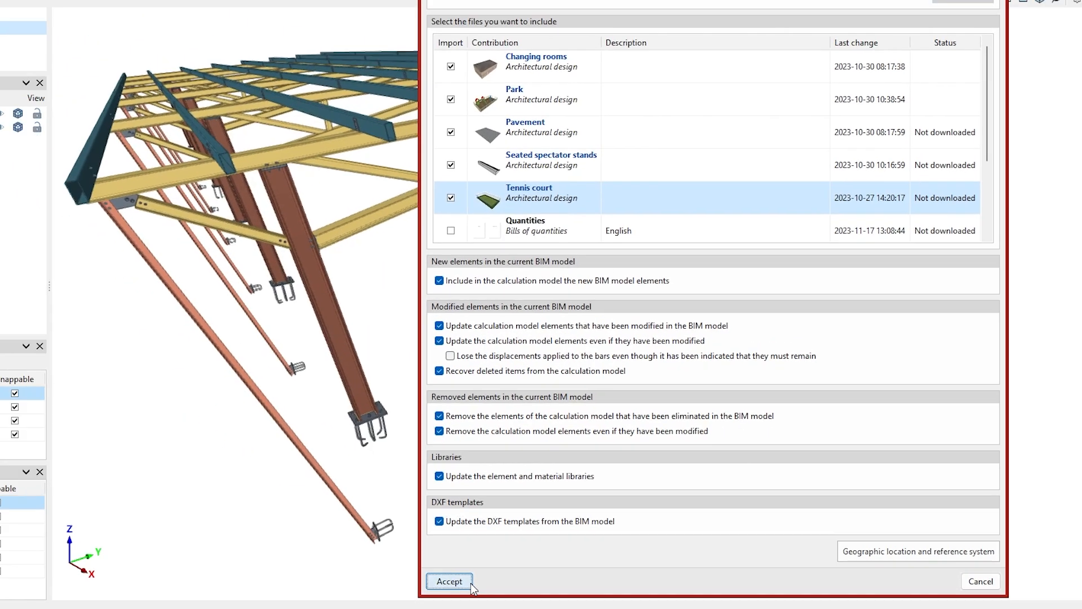
Carry out the BIM model update to bring the selected contributions into the scene, and view them around the roof structure.
left_click(368, 580)
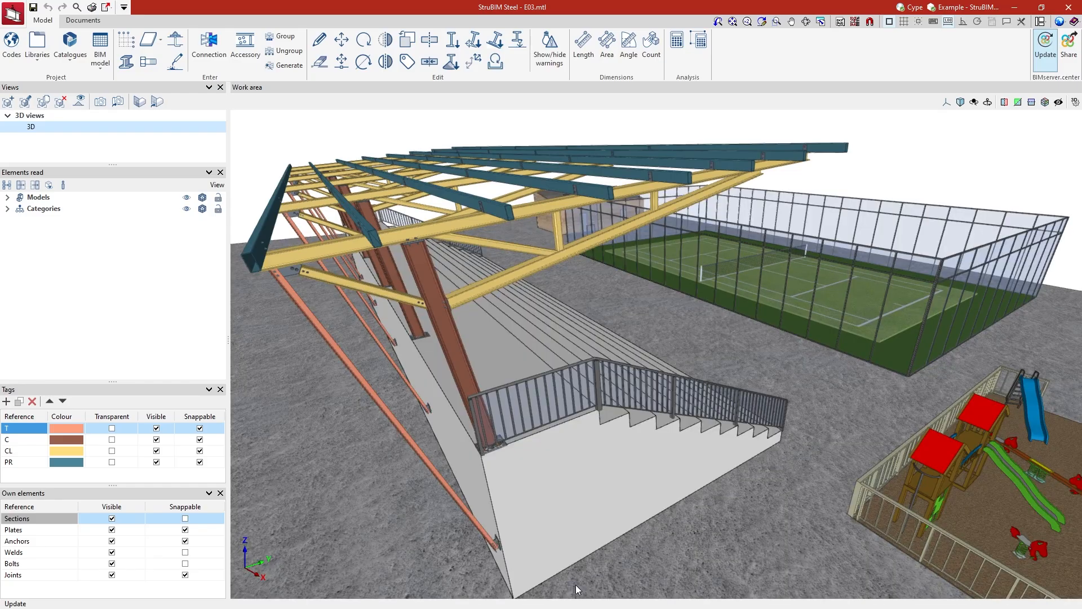
middle_click_drag(781, 396, 743, 392)
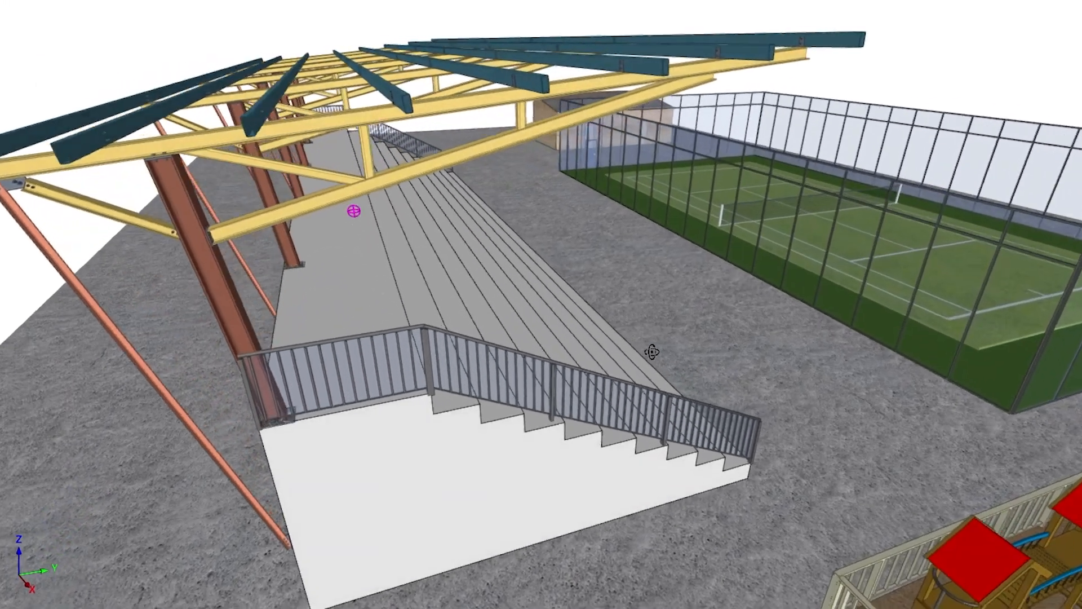
mouse_move(652, 352)
middle_mouse_down()
mouse_move(543, 317)
mouse_move(653, 373)
mouse_move(686, 374)
mouse_move(716, 353)
mouse_move(664, 350)
middle_mouse_up()
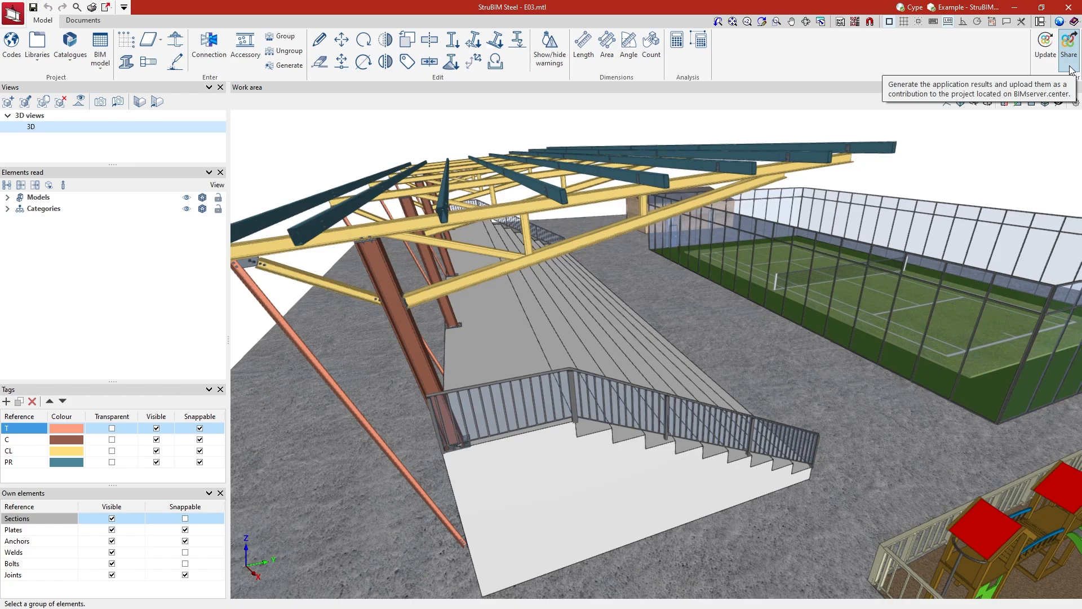
Start sharing the results to BIMserver.center with the name "Stadium roof" and the description "Stadium roof - StruBIM Steel".
left_click(1068, 48)
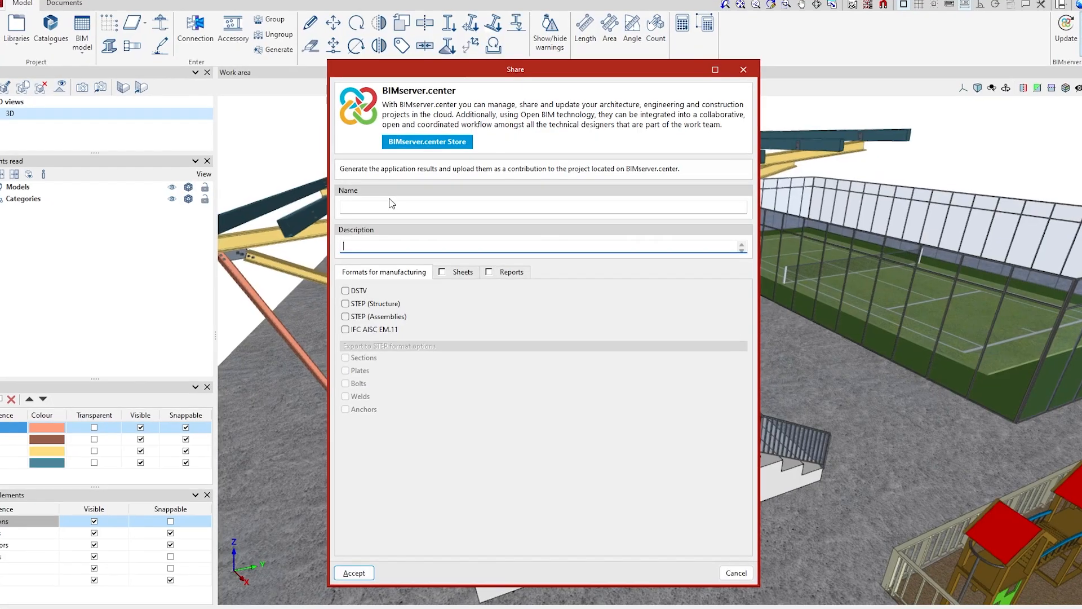
left_click(496, 209)
type("Stadium roof")
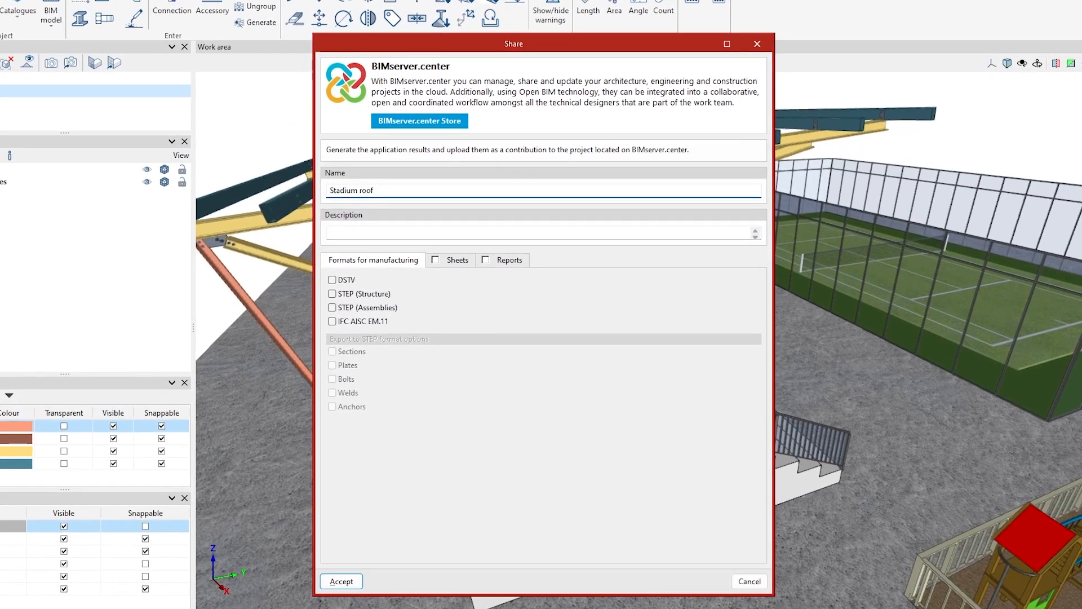
left_click(358, 227)
type("Stadium roof")
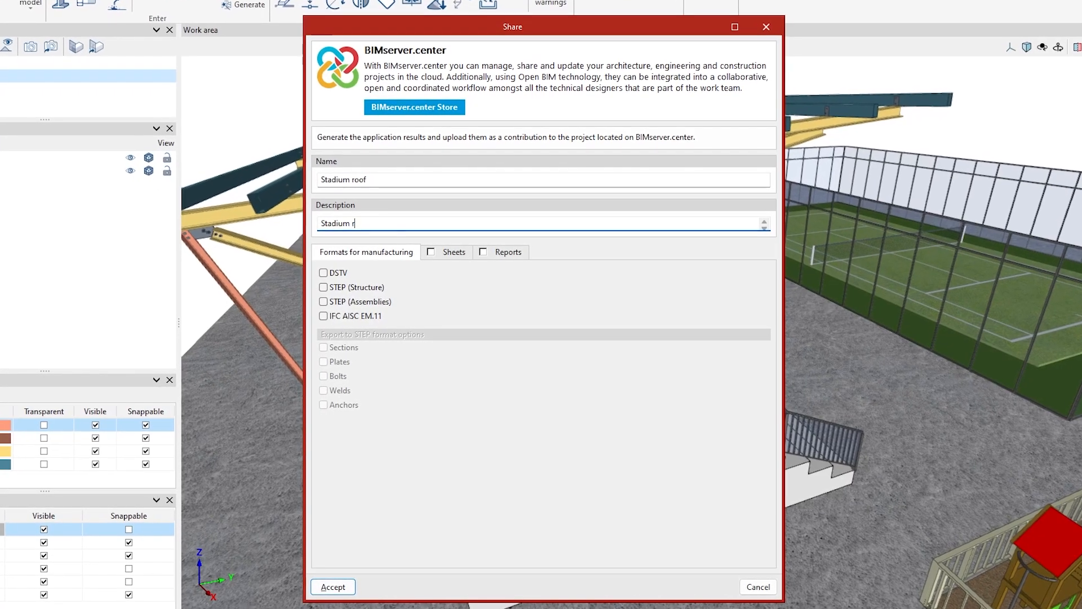
type(" - StruBIM Steel")
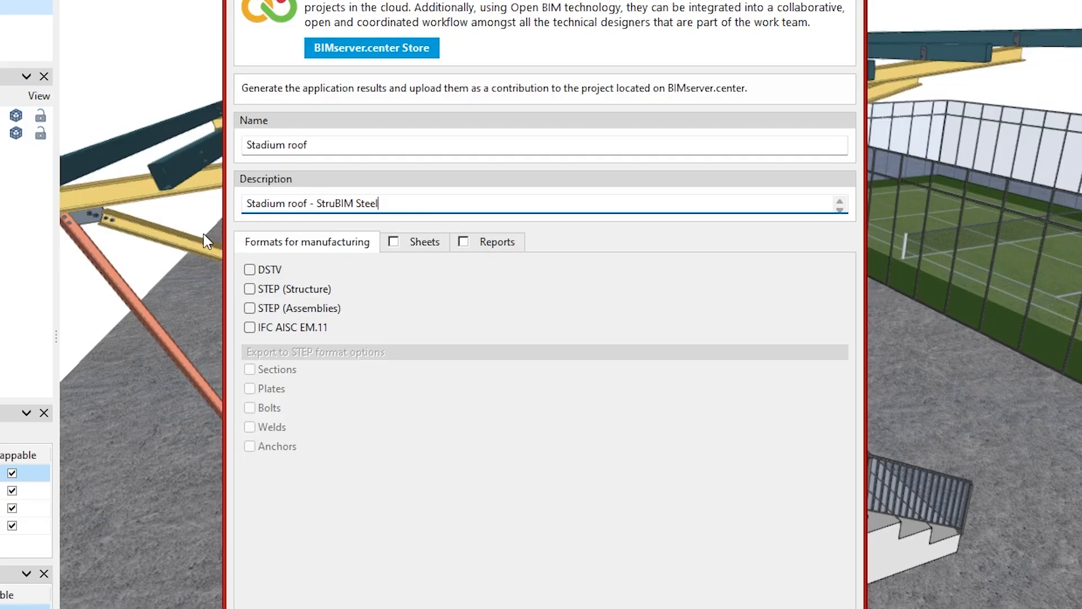
Enable the DSTV, STEP (Structure), STEP (Assemblies) and IFC AISC EM.11 manufacturing formats for the contribution.
left_click(249, 269)
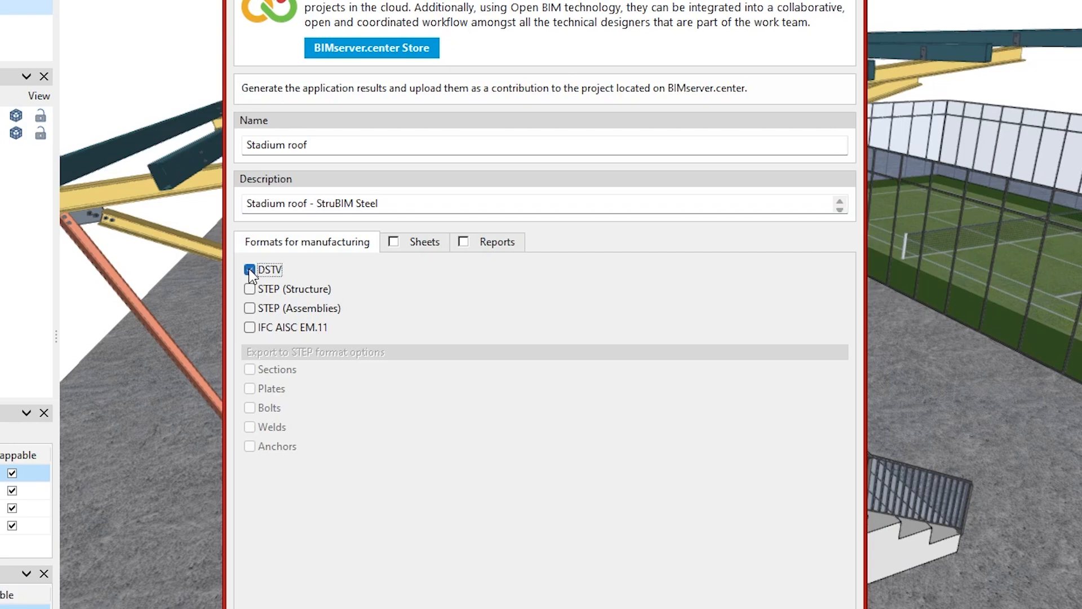
left_click(249, 290)
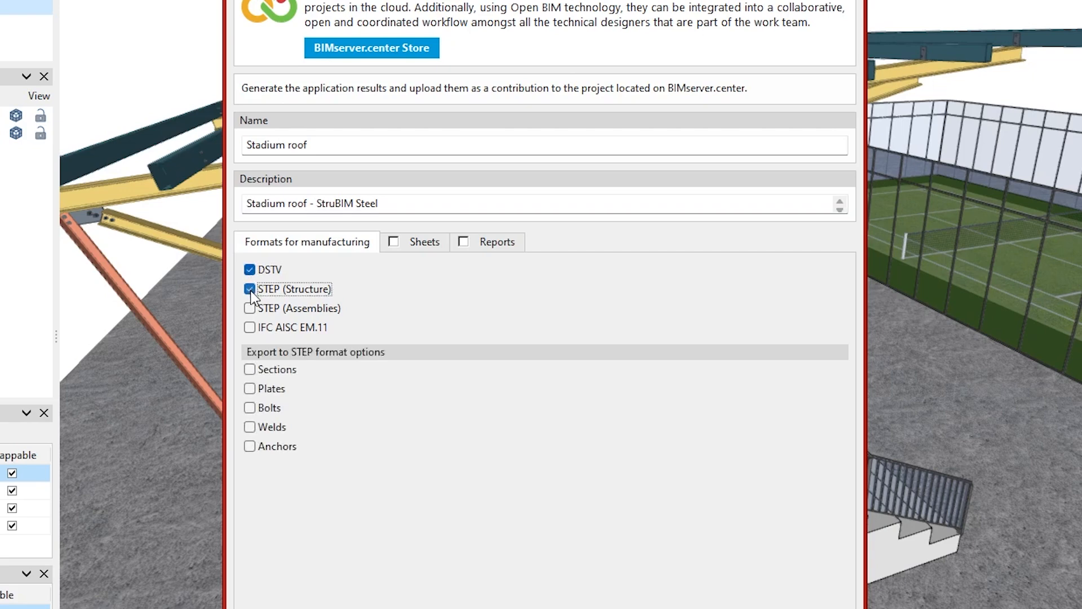
left_click(250, 309)
left_click(249, 327)
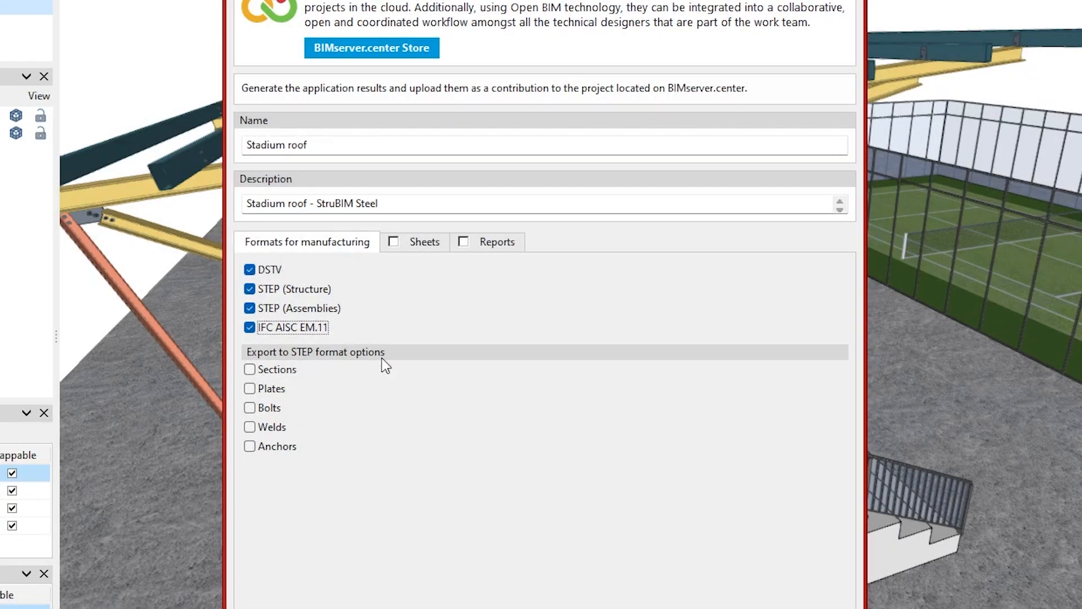
Include sections, plates, bolts, welds and anchors in the STEP format export.
left_click(272, 372)
left_click(255, 389)
left_click(252, 408)
left_click(253, 448)
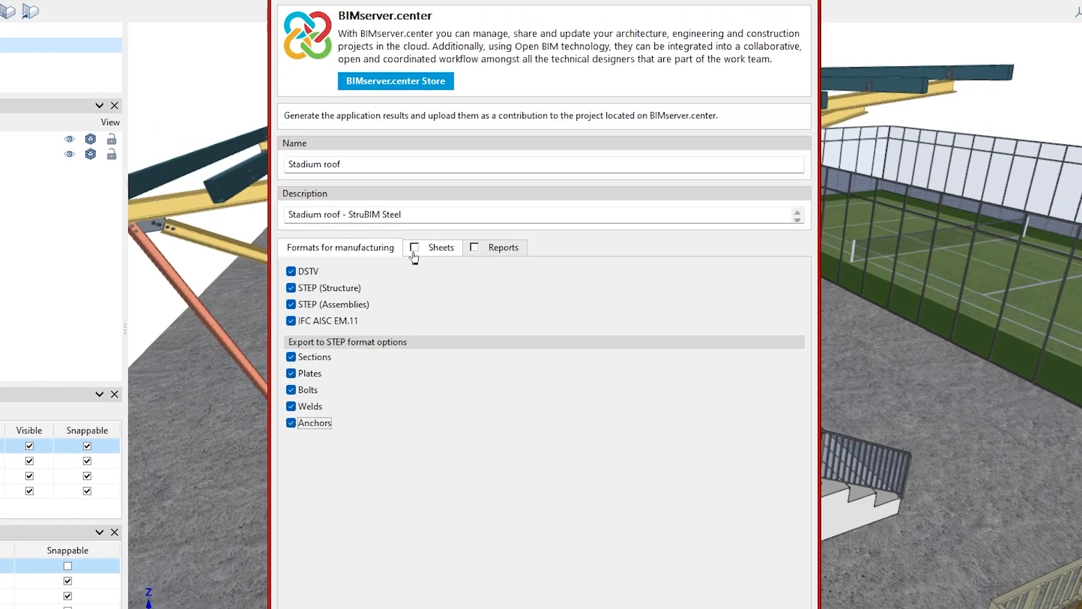
Enable sheet export and mark both PL3 drawings, the PL4 drawing and the Type 1, Type 2 and Type 3 connection sheets.
left_click(393, 244)
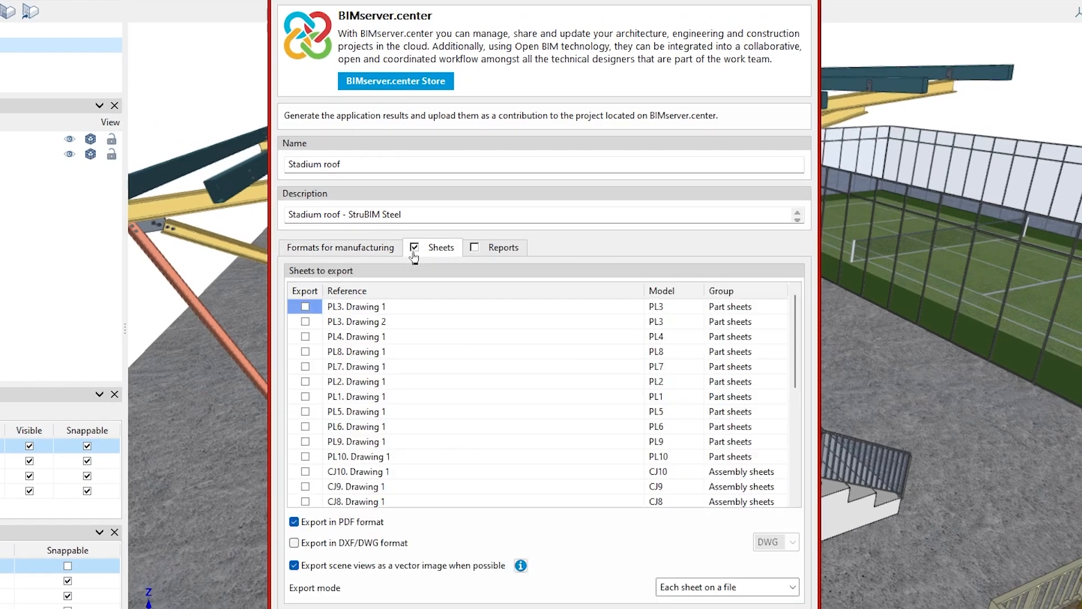
left_click(305, 307)
left_click(305, 321)
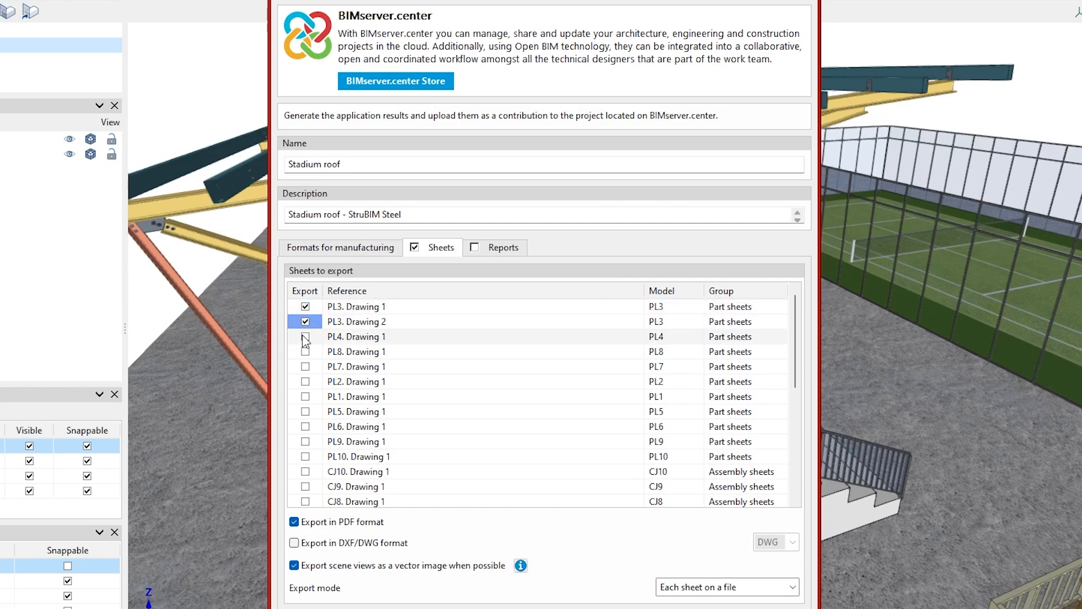
left_click(305, 337)
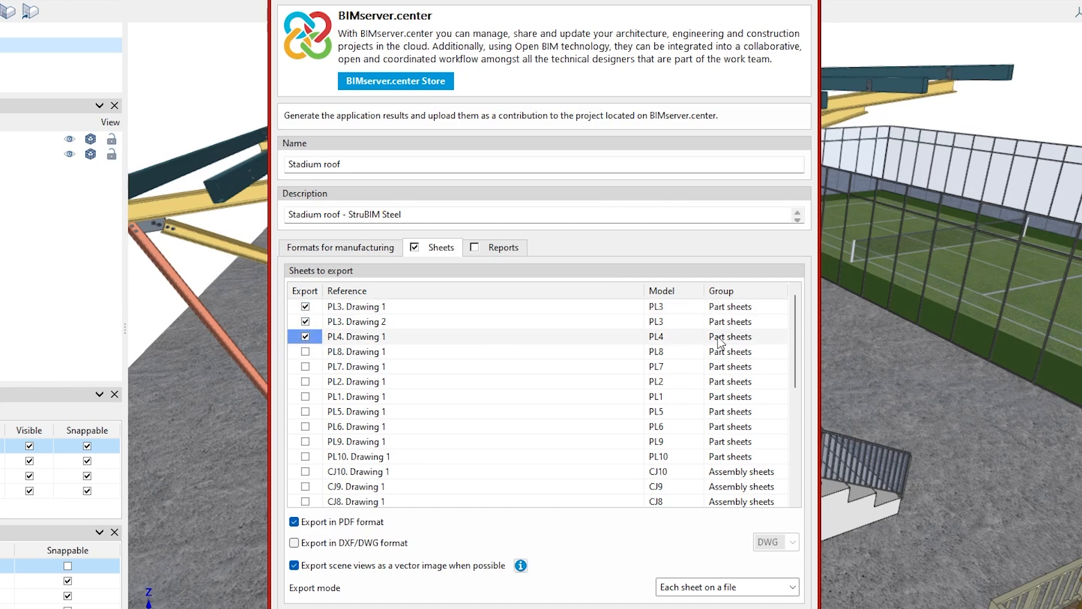
left_click_drag(798, 331, 797, 443)
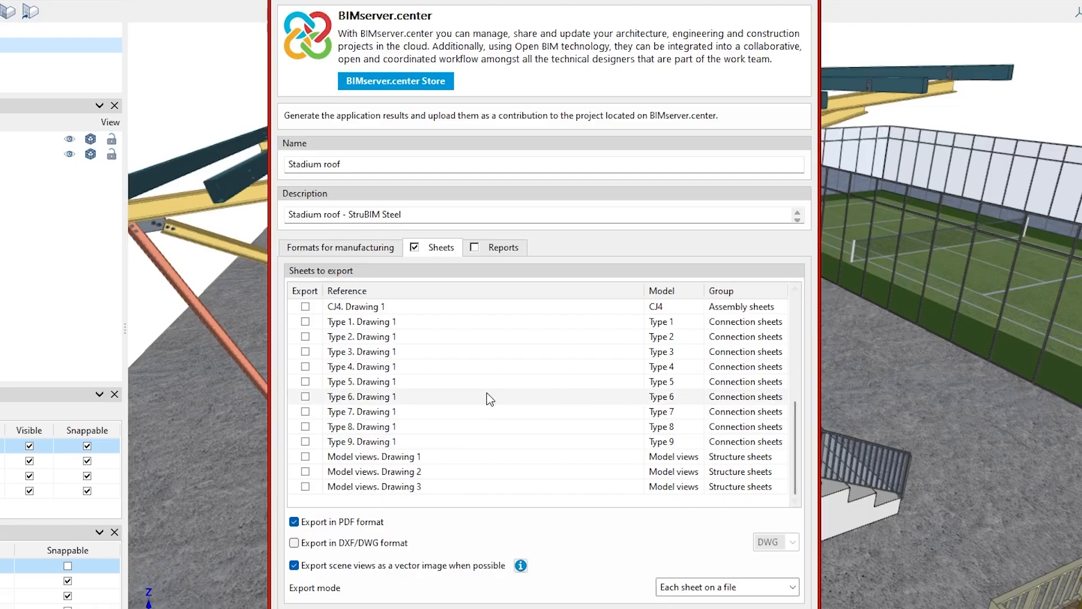
left_click(305, 322)
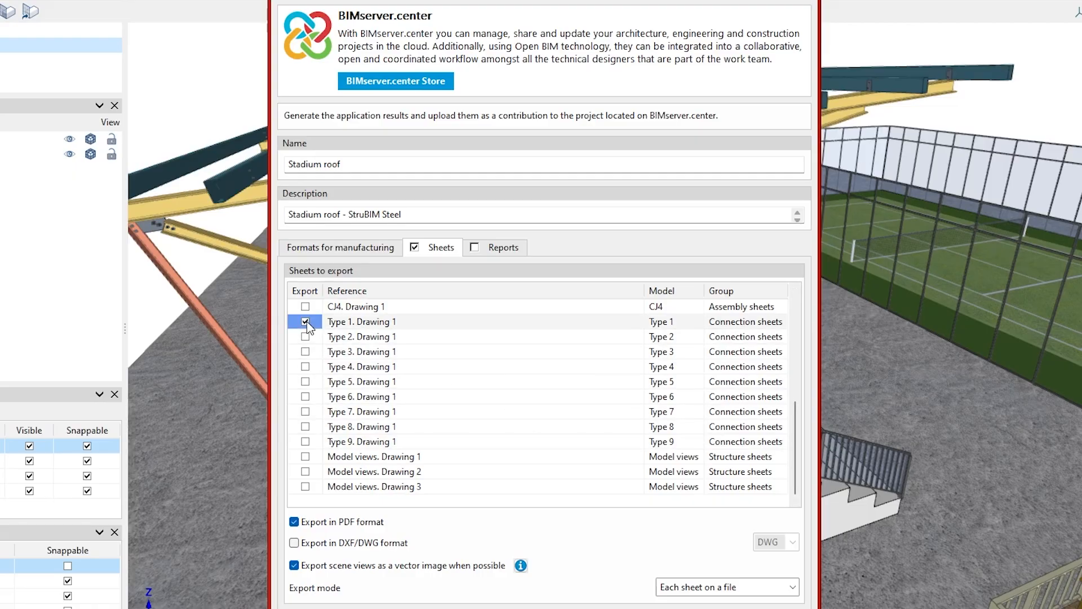
left_click(306, 336)
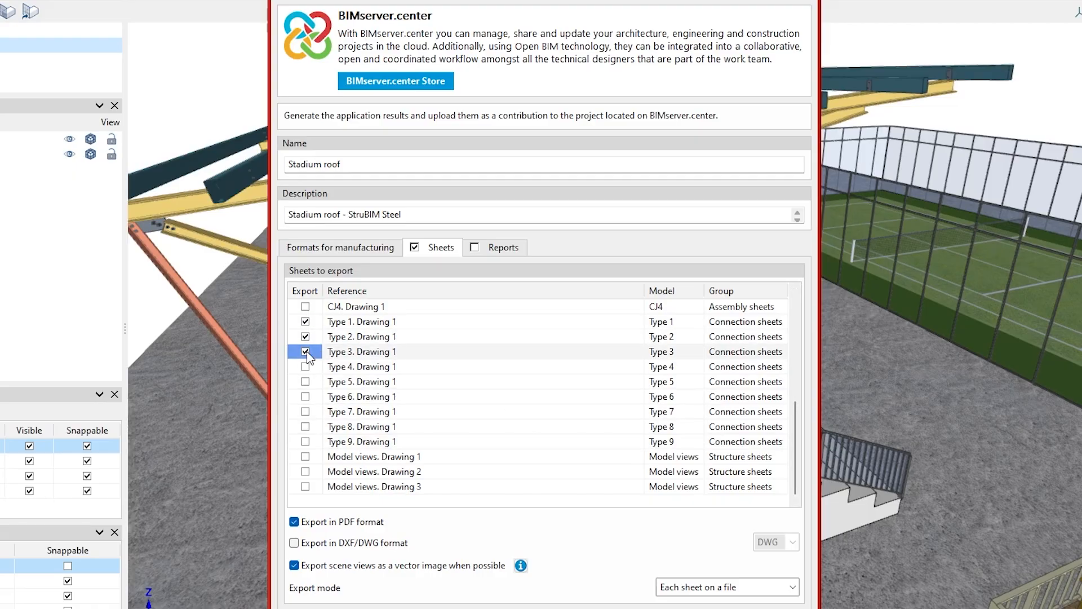
Select all the sheets in the list for export.
left_click(305, 291)
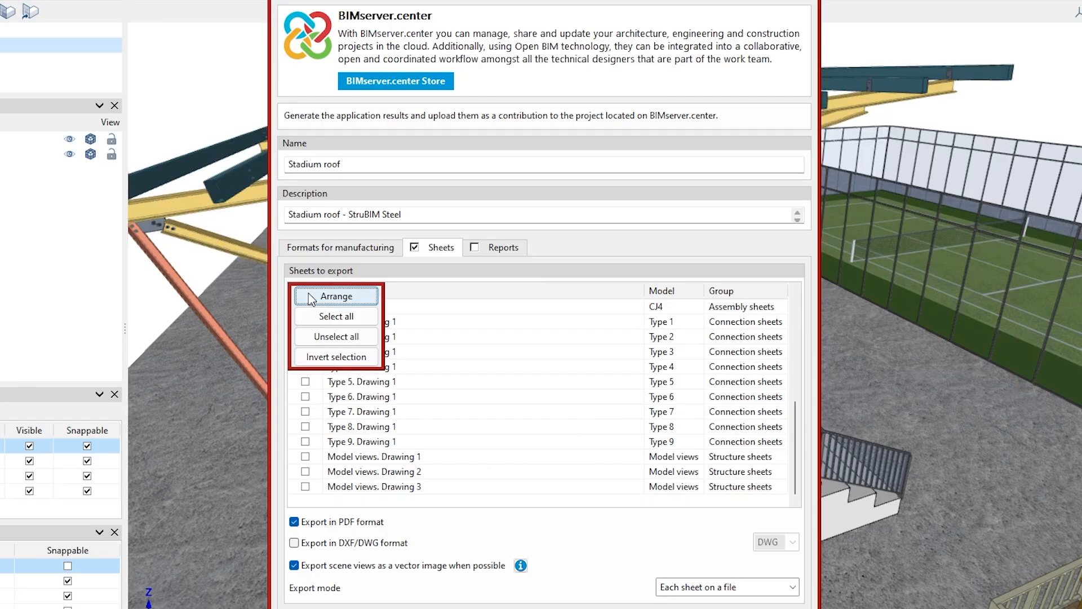
left_click(316, 319)
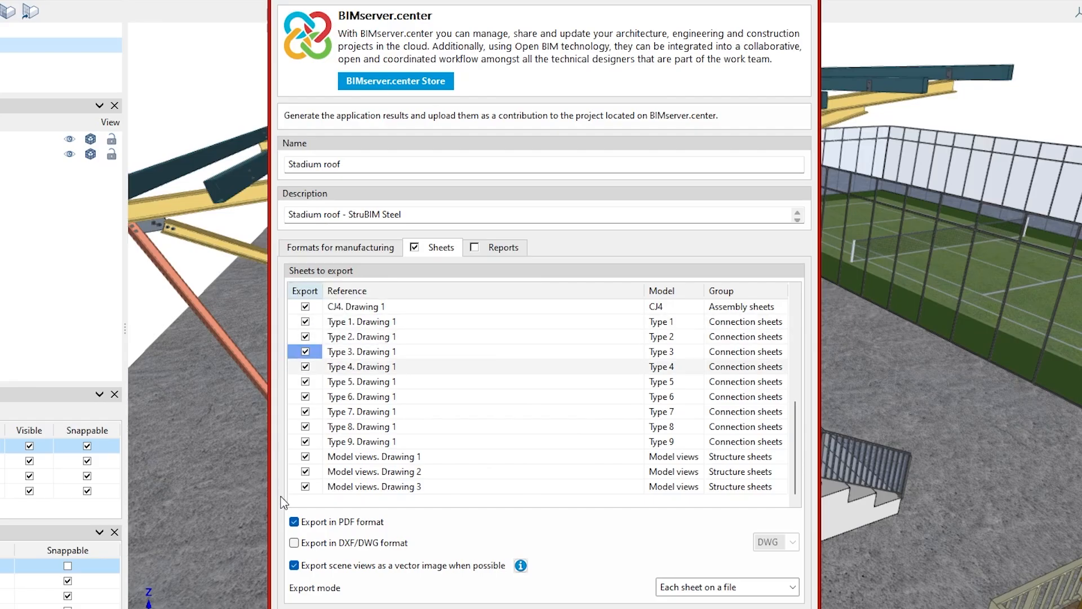
Set the sheets to export in both PDF and DWG format, with scene views as vector images when possible.
left_click(294, 522)
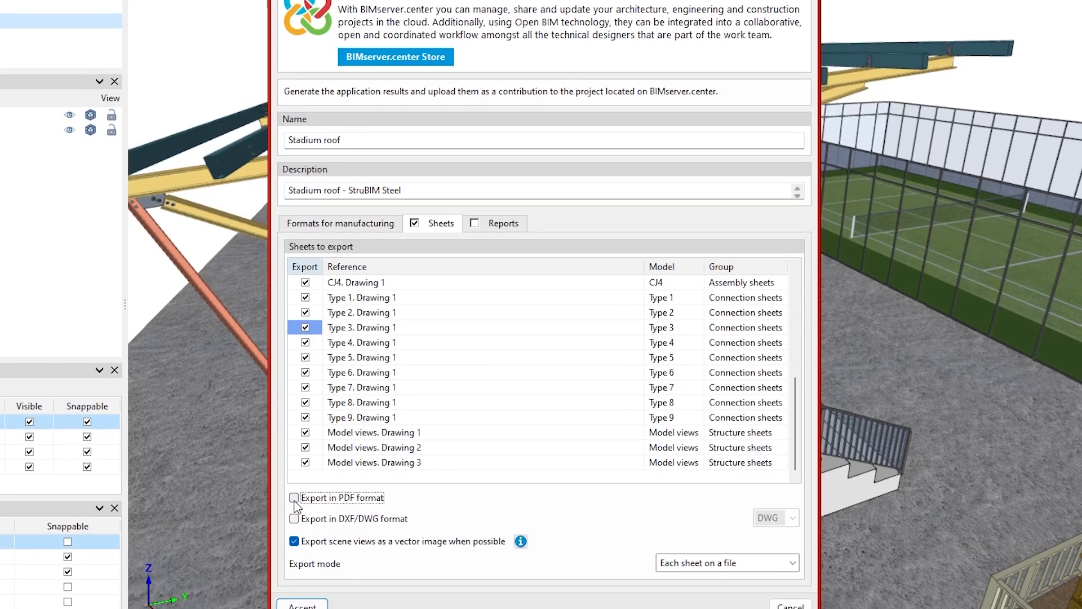
left_click(294, 497)
left_click(294, 518)
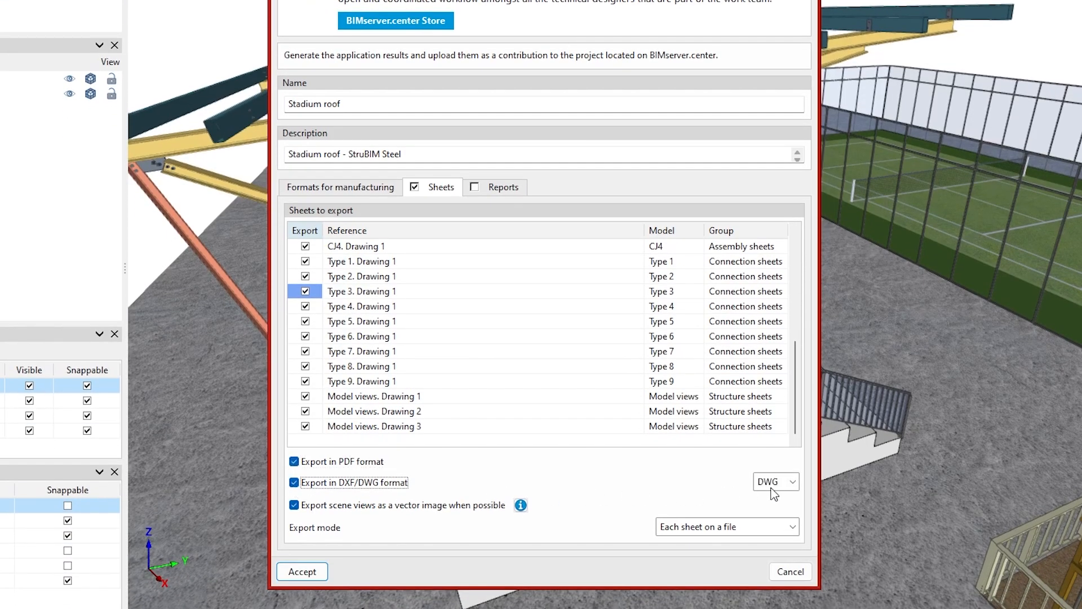
left_click(789, 486)
left_click(789, 488)
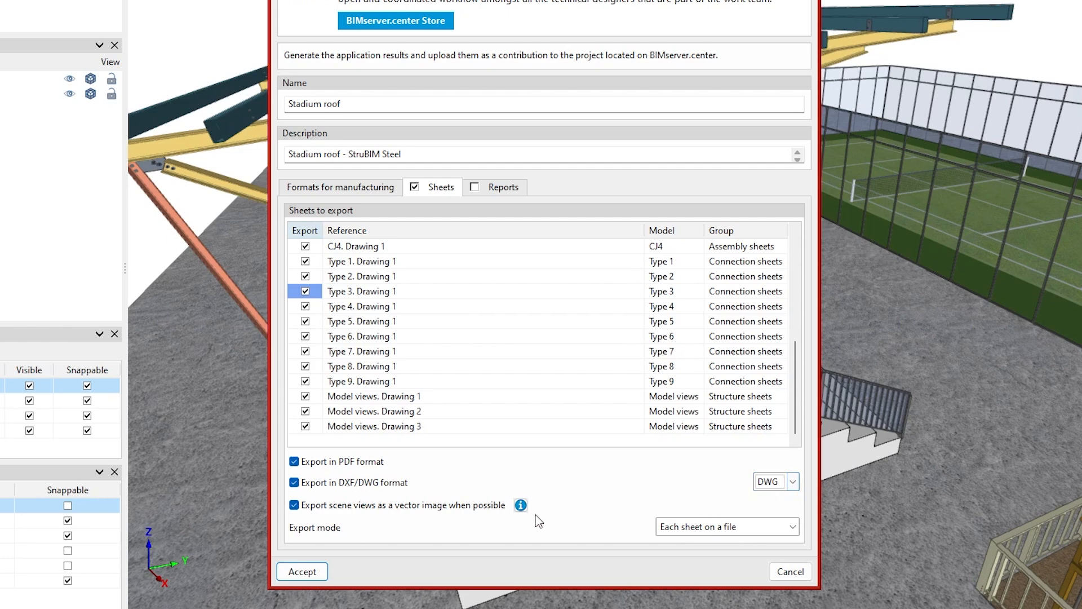
left_click(295, 506)
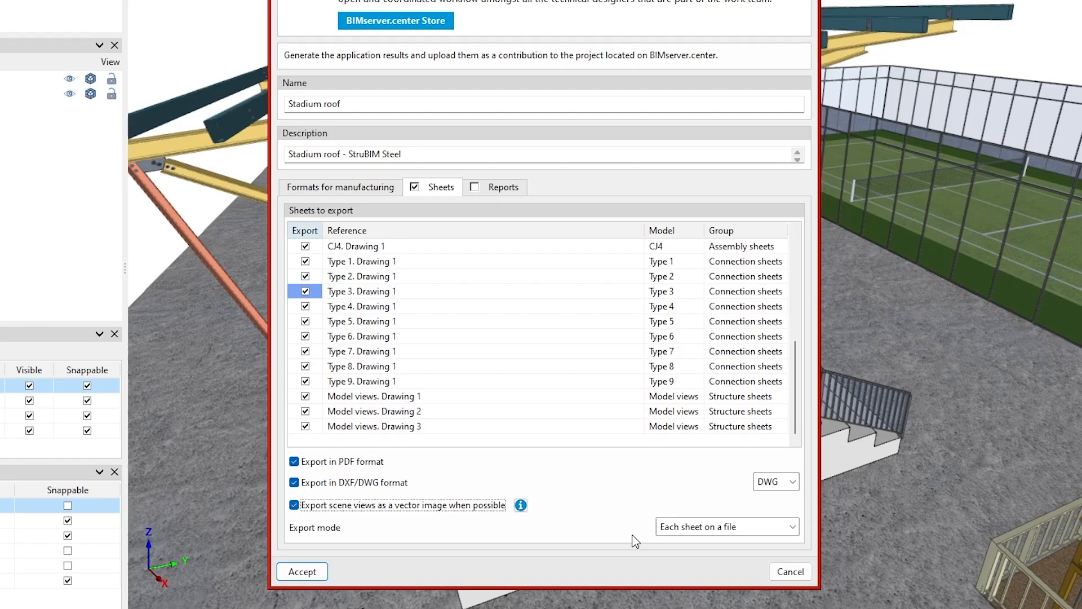
Set the sheet export mode to place each sheet on its own file.
left_click(792, 528)
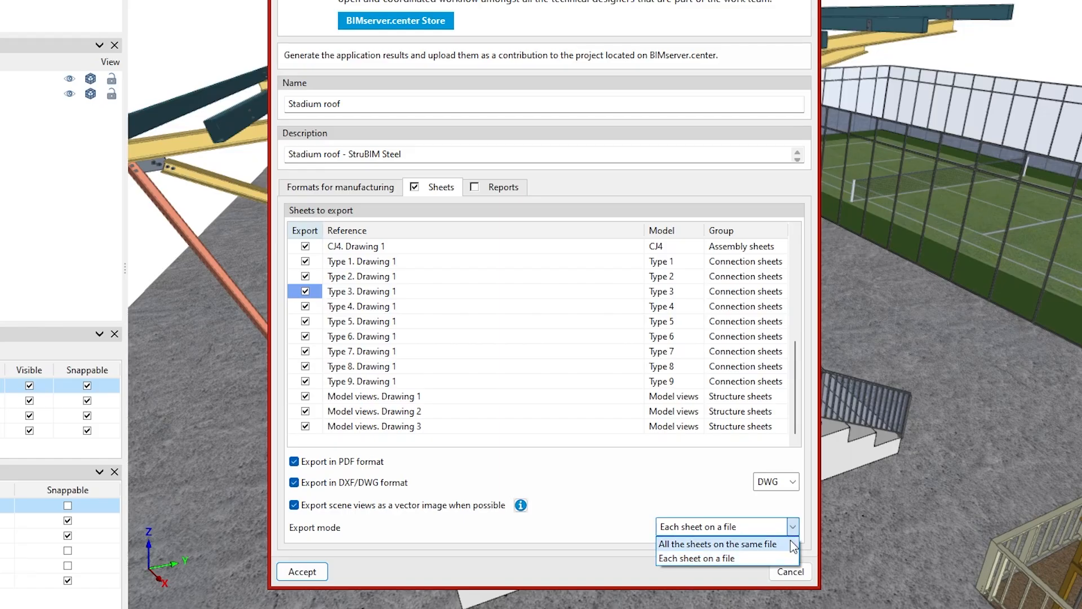
left_click(795, 557)
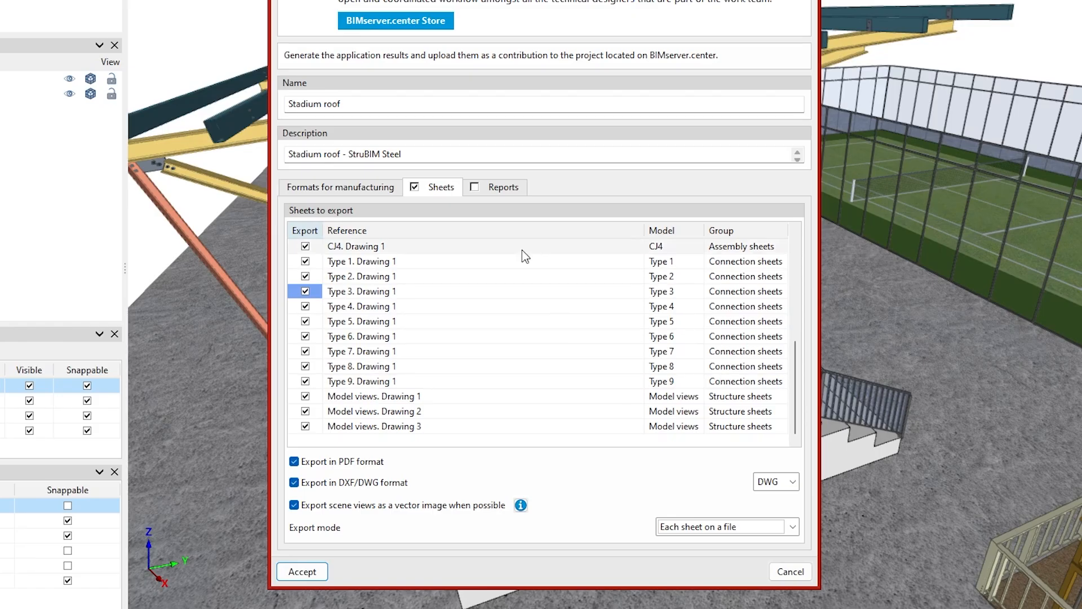
Include the code check summary and quantities reports, and export the contribution to the project.
left_click(476, 193)
left_click(475, 190)
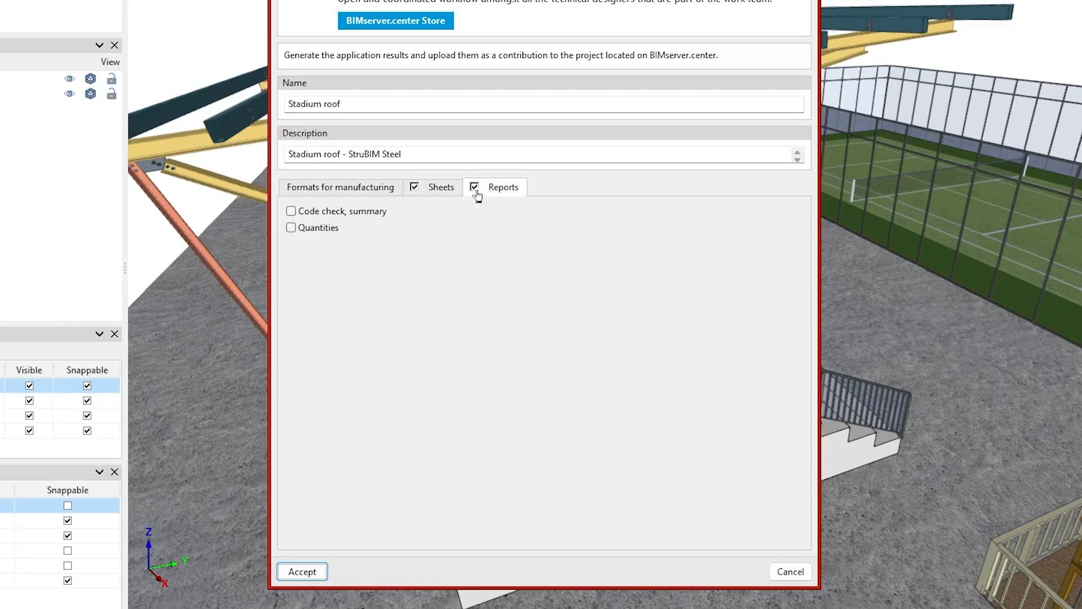
left_click(291, 212)
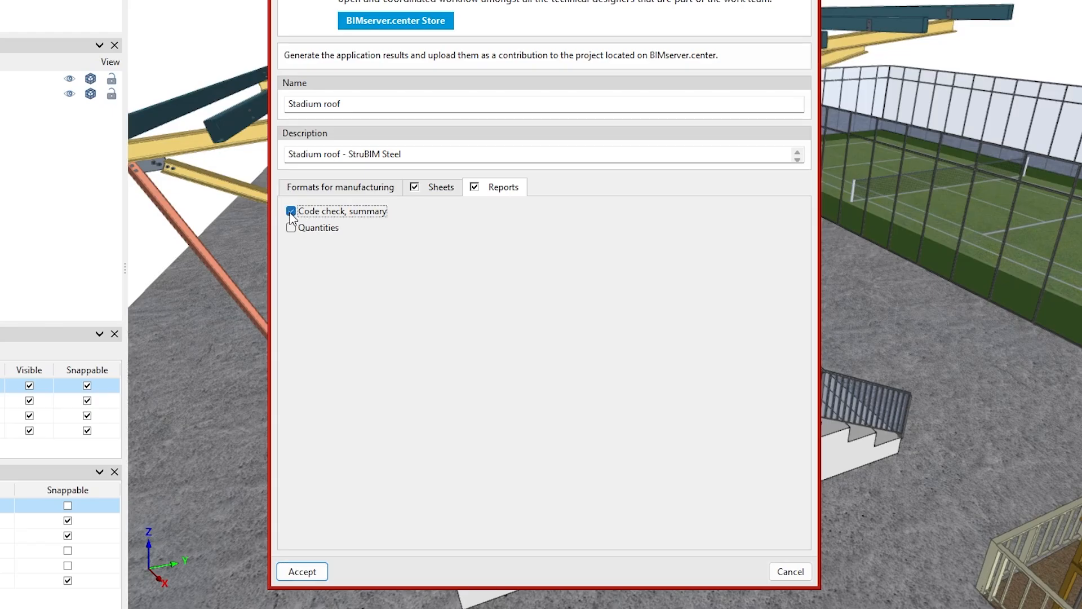
left_click(291, 228)
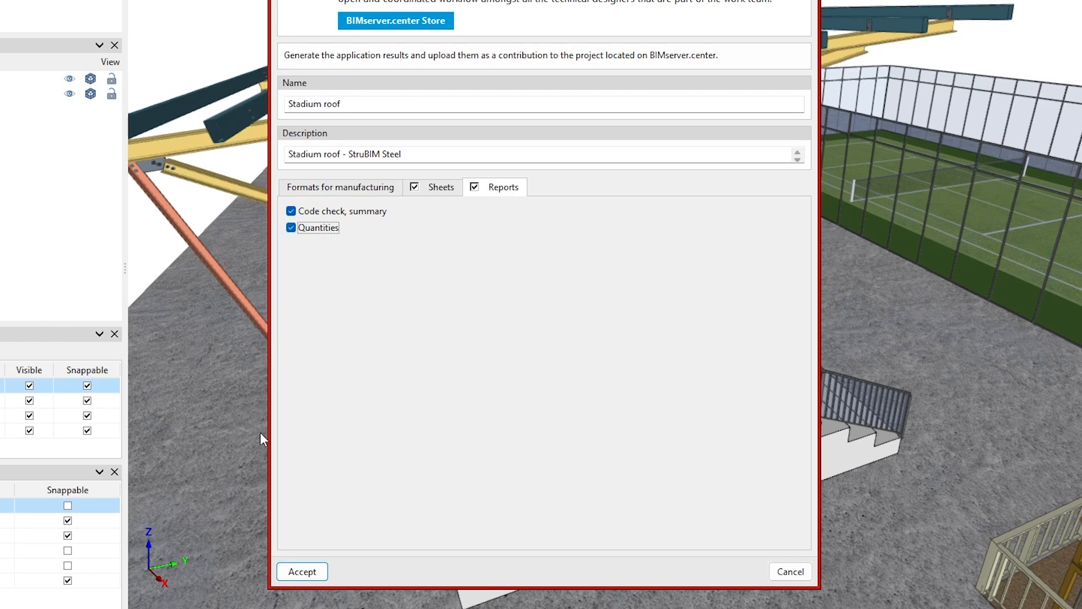
left_click(302, 572)
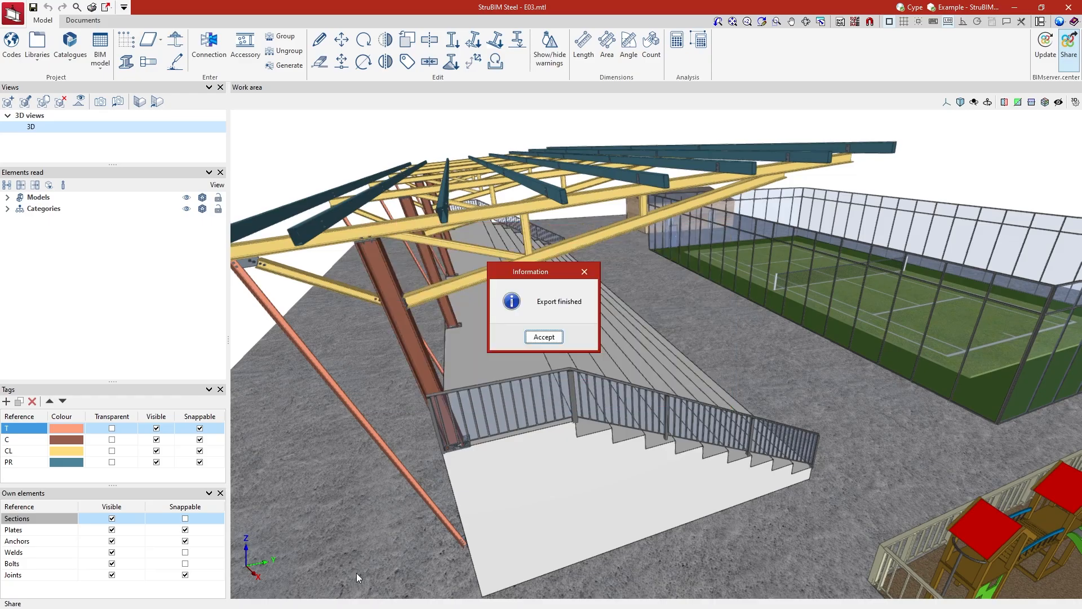
left_click(544, 337)
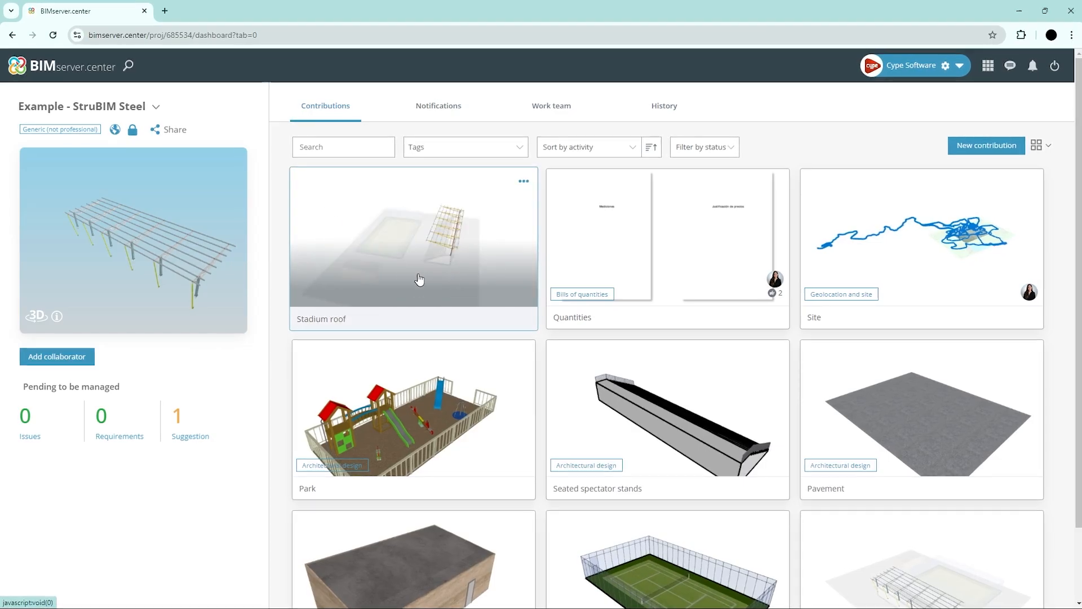
In the BIMserver.center web project, open the Stadium roof contribution and browse pages 2, 5 and 6 of its included files.
left_click(502, 284)
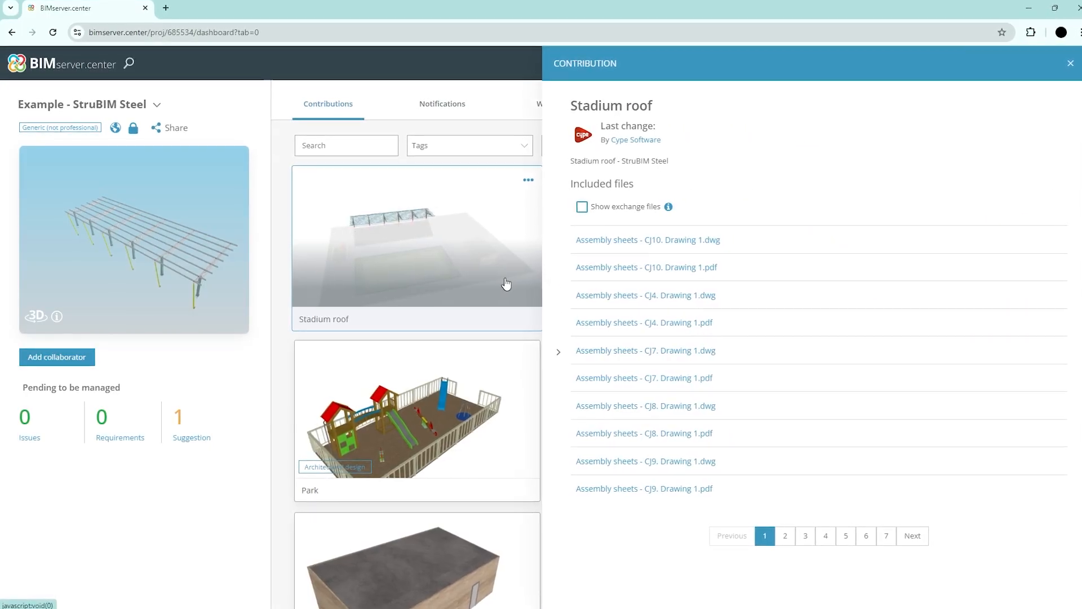
left_click(788, 539)
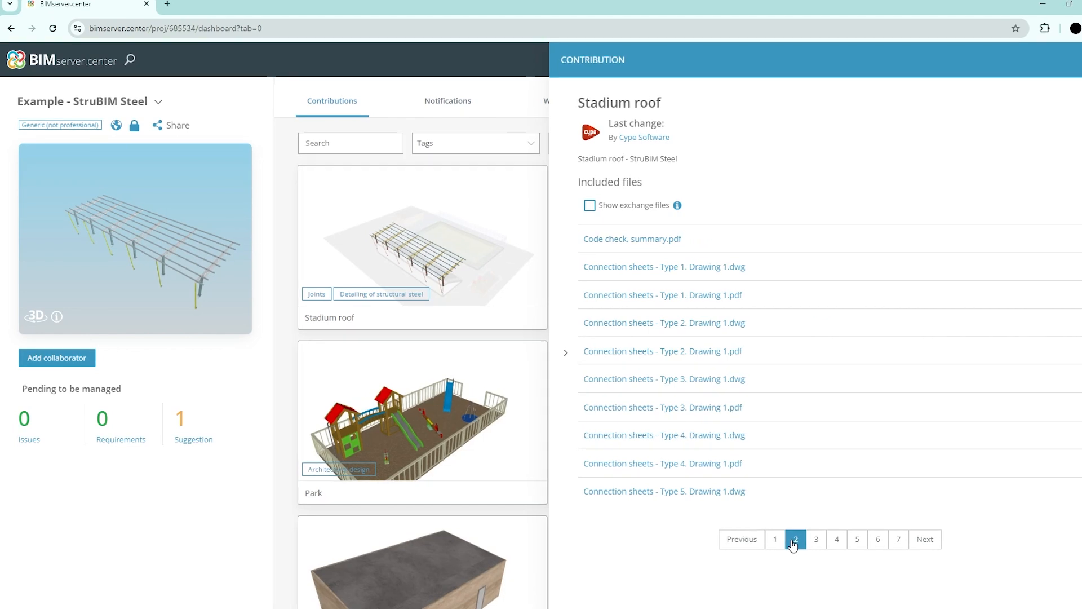
left_click(862, 542)
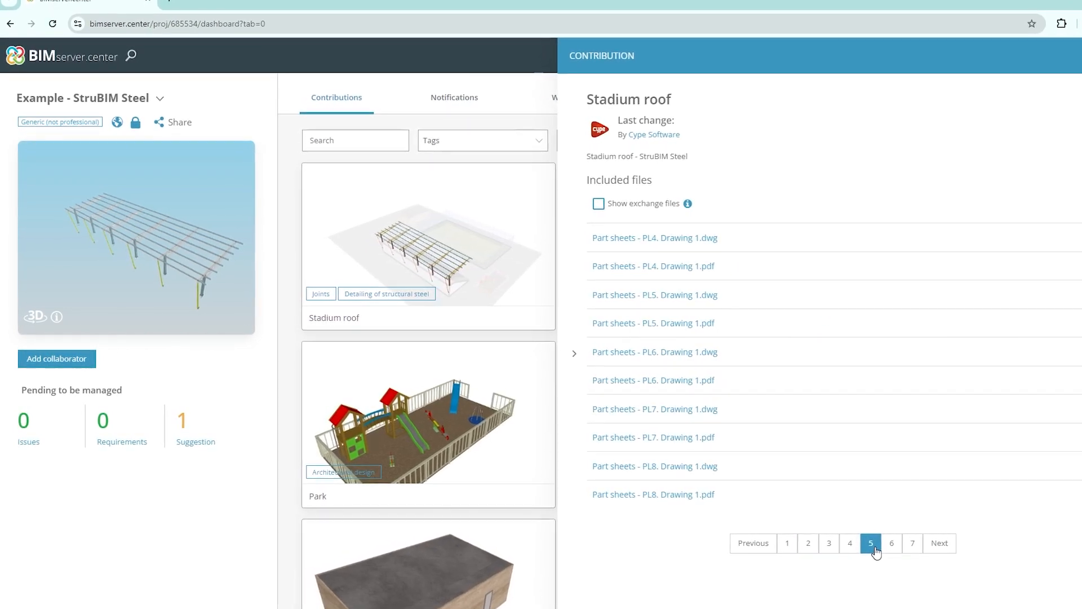
left_click(889, 547)
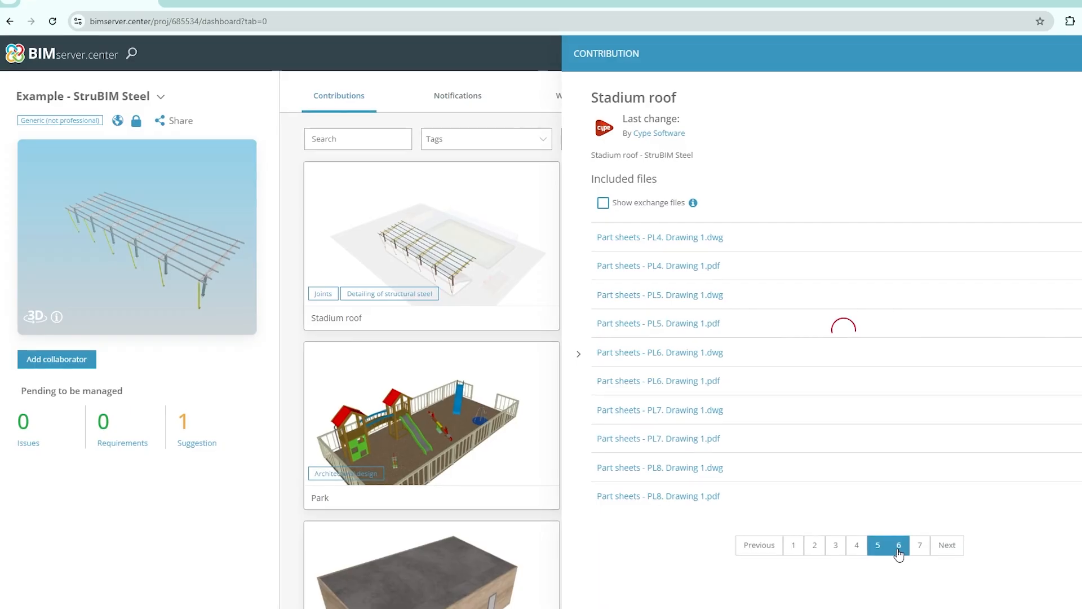